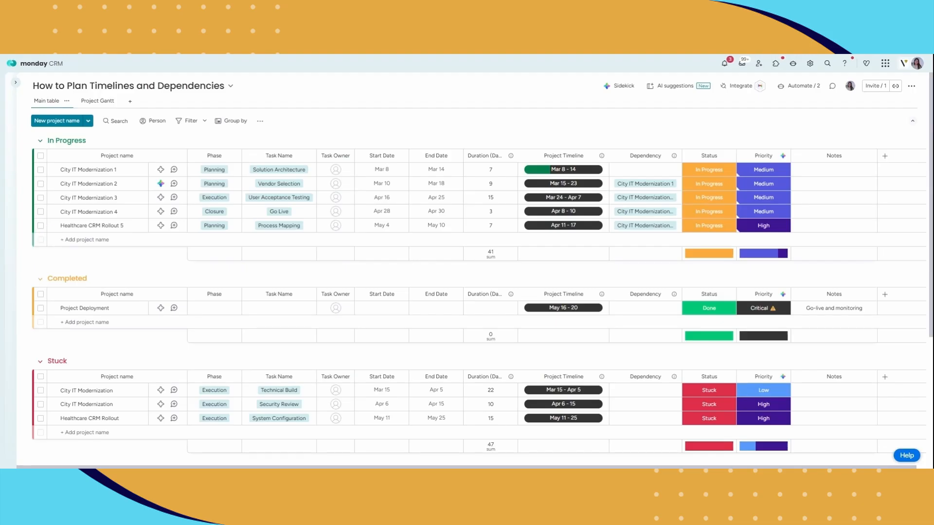
Add a 'Website Redesign Project' row to the In Progress group
{"action": "left_click", "coordinate": [116, 239]}
{"action": "type", "text": "Website Redesign Project"}
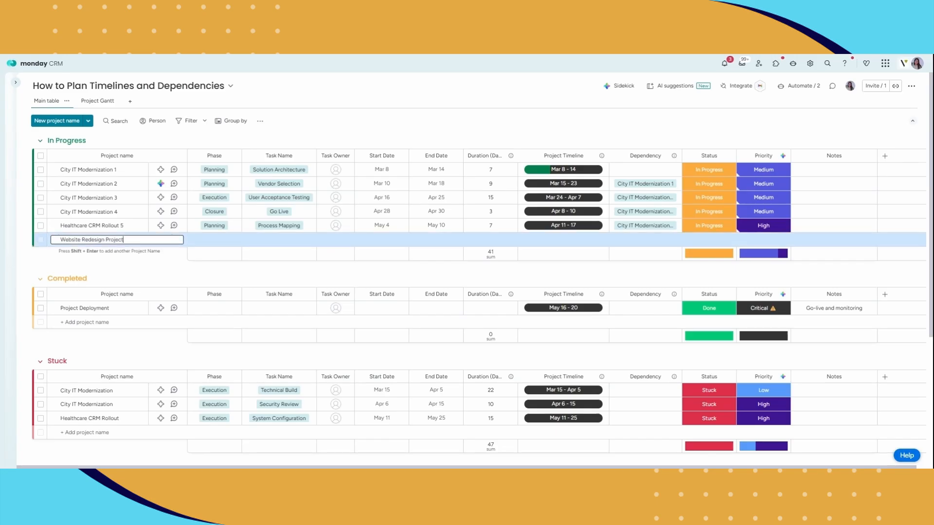
{"action": "key", "text": "Return"}
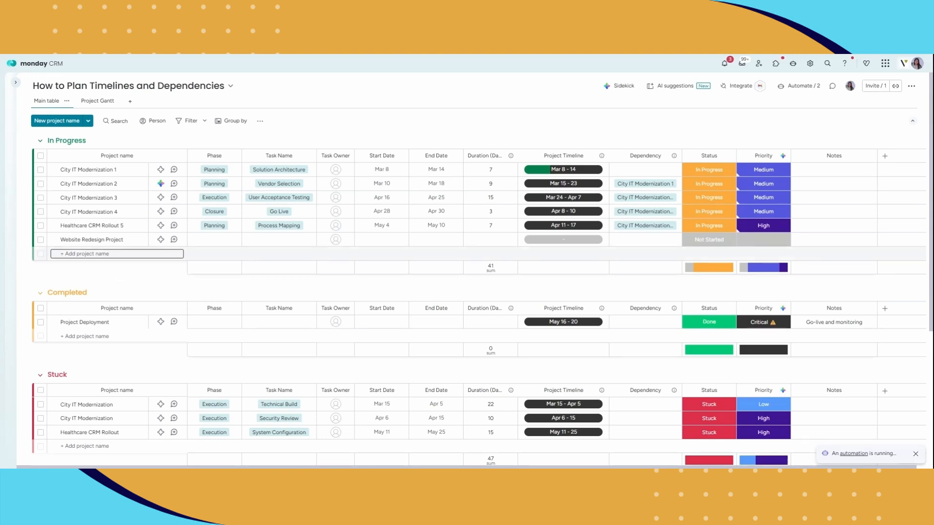
Set the row's Phase to Planning and Task Name to Discovery Workshop
{"action": "left_click", "coordinate": [229, 243]}
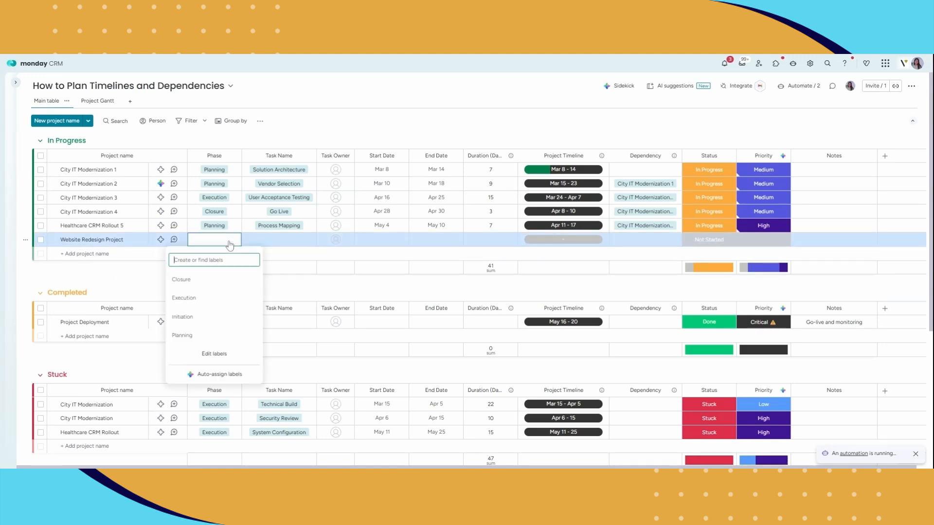
{"action": "left_click", "coordinate": [197, 338]}
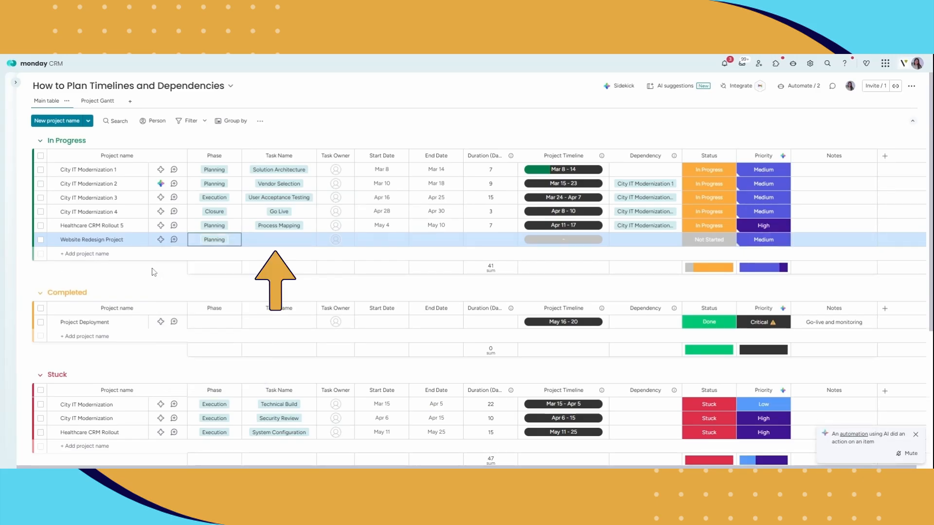
{"action": "left_click", "coordinate": [267, 245]}
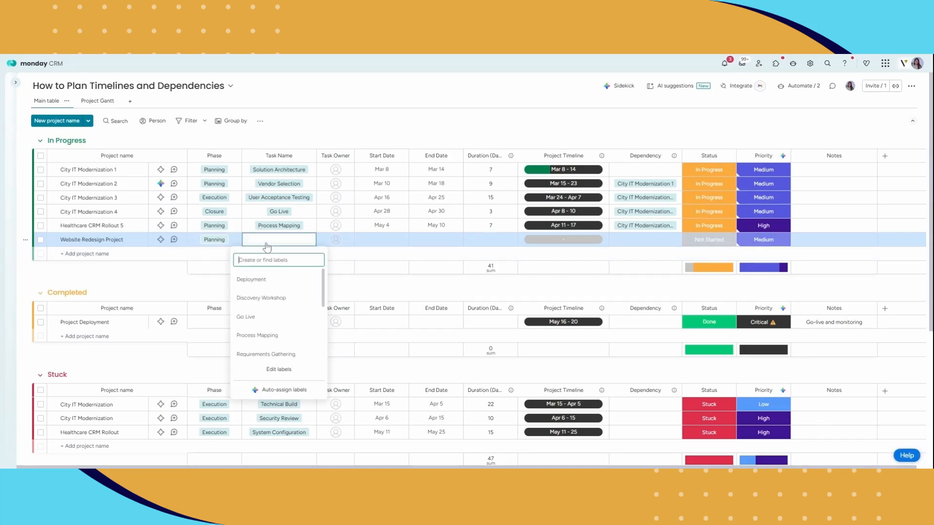
{"action": "left_click", "coordinate": [272, 299]}
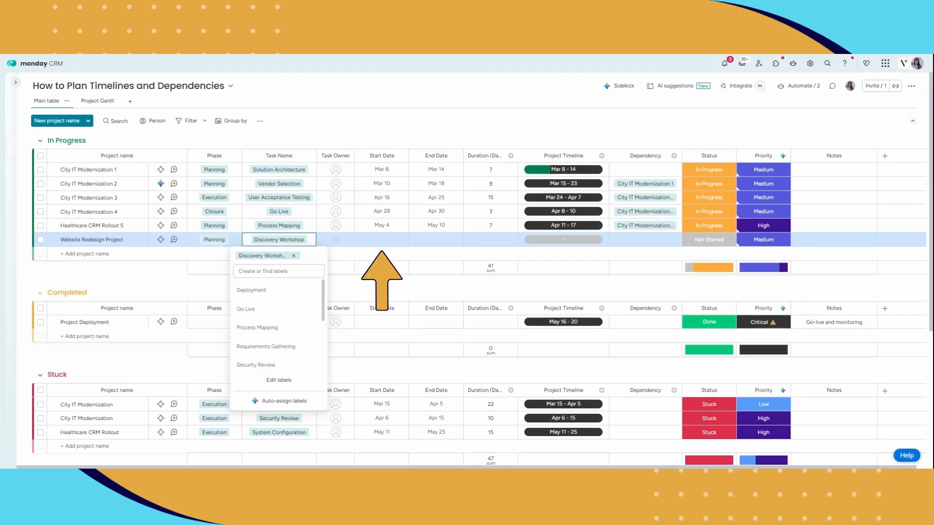
Set the Start Date to June 3, 2026
{"action": "left_click", "coordinate": [369, 247]}
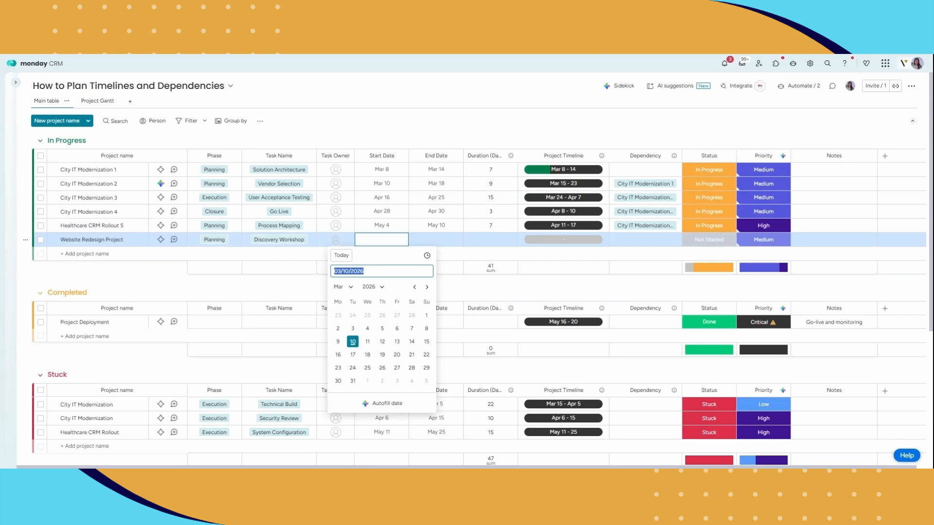
{"action": "left_click", "coordinate": [427, 287]}
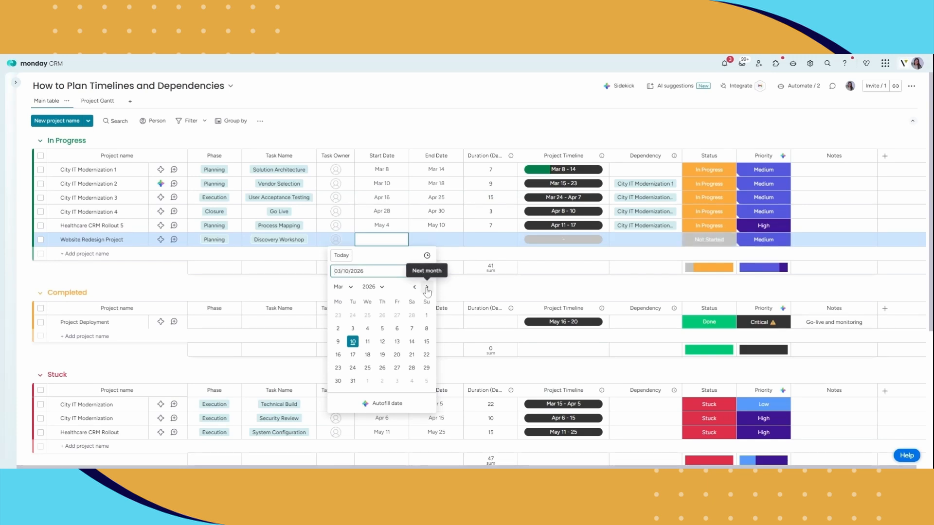
{"action": "left_click", "coordinate": [427, 288]}
{"action": "left_click", "coordinate": [426, 288]}
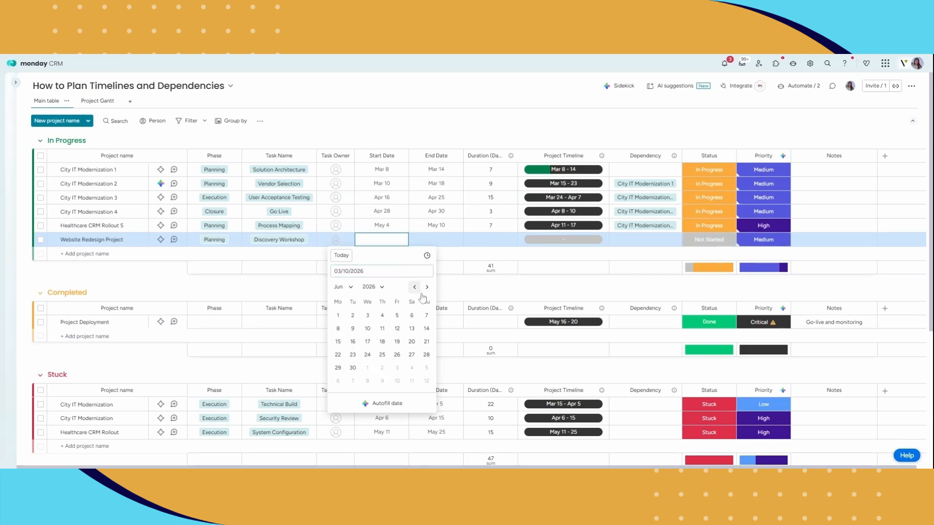
{"action": "left_click", "coordinate": [368, 316]}
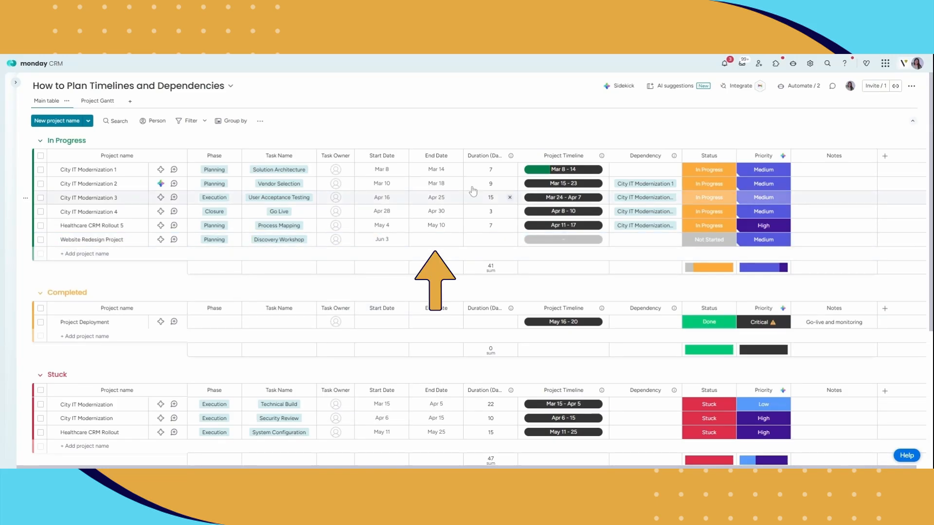
Set the End Date to June 4, 2026
{"action": "left_click", "coordinate": [452, 241]}
{"action": "left_click", "coordinate": [481, 288]}
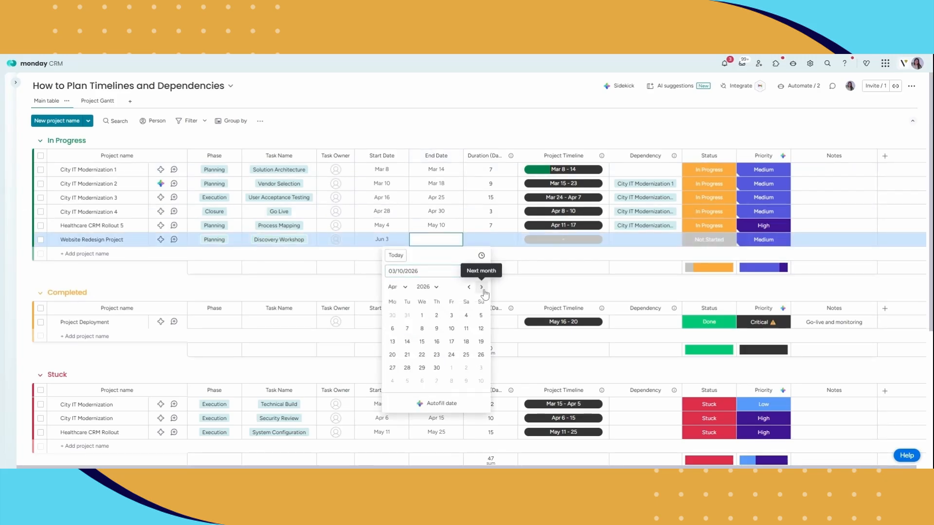
{"action": "left_click", "coordinate": [481, 288]}
{"action": "left_click", "coordinate": [481, 288]}
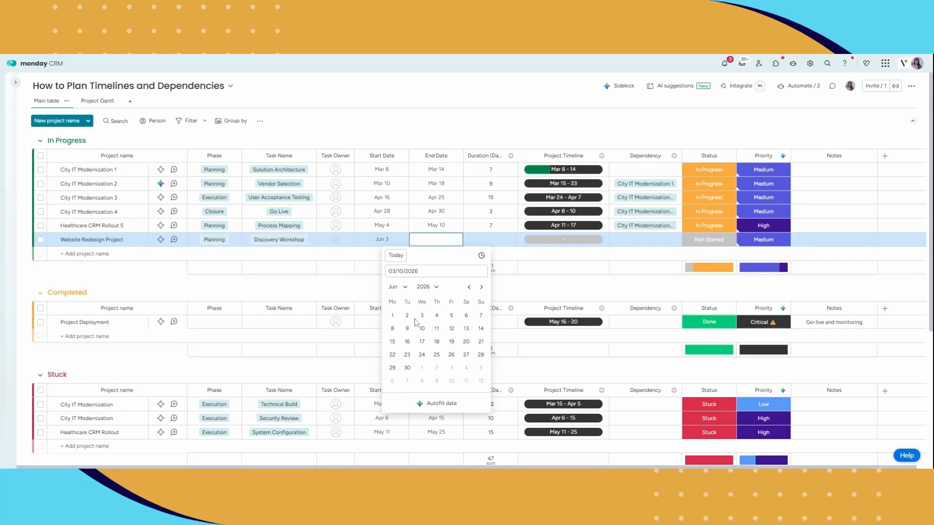
{"action": "left_click", "coordinate": [436, 315]}
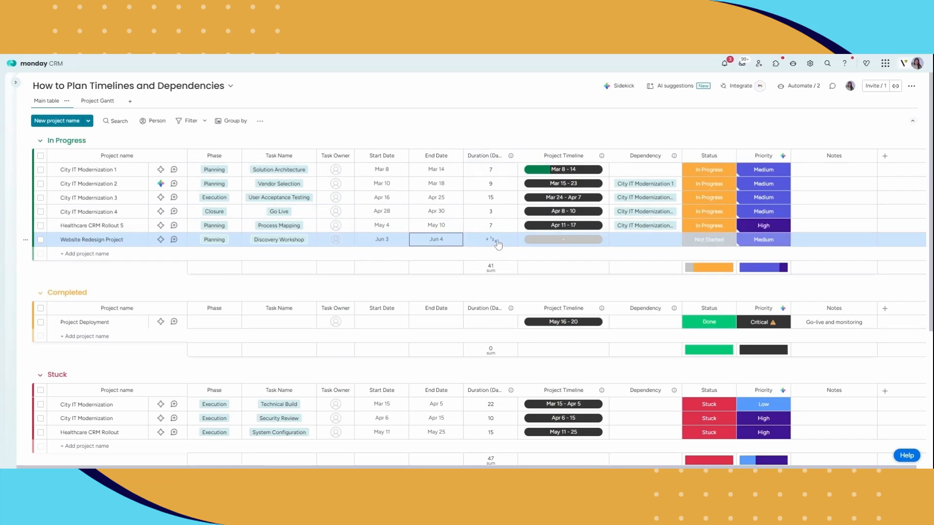
Set the Project Timeline to June 3 – 4, 2026
{"action": "left_click", "coordinate": [561, 243]}
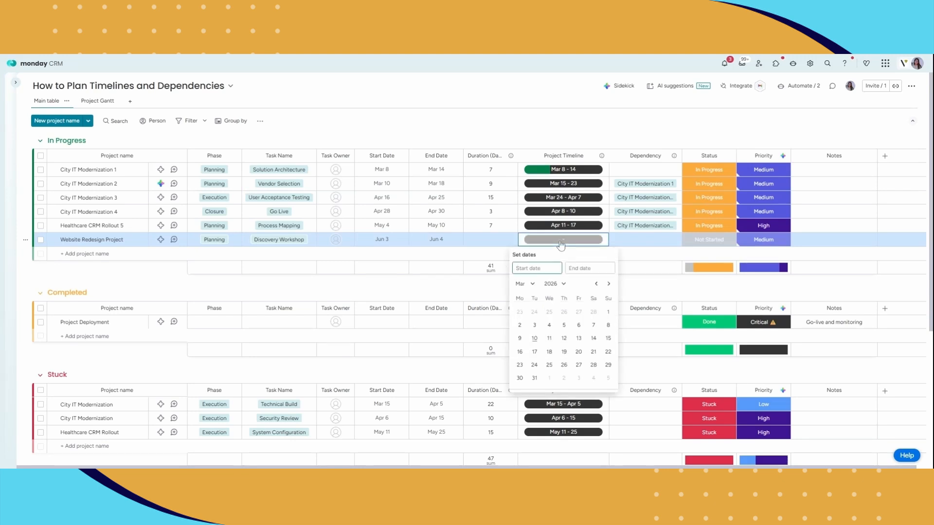
{"action": "left_click", "coordinate": [608, 284]}
{"action": "left_click", "coordinate": [608, 284]}
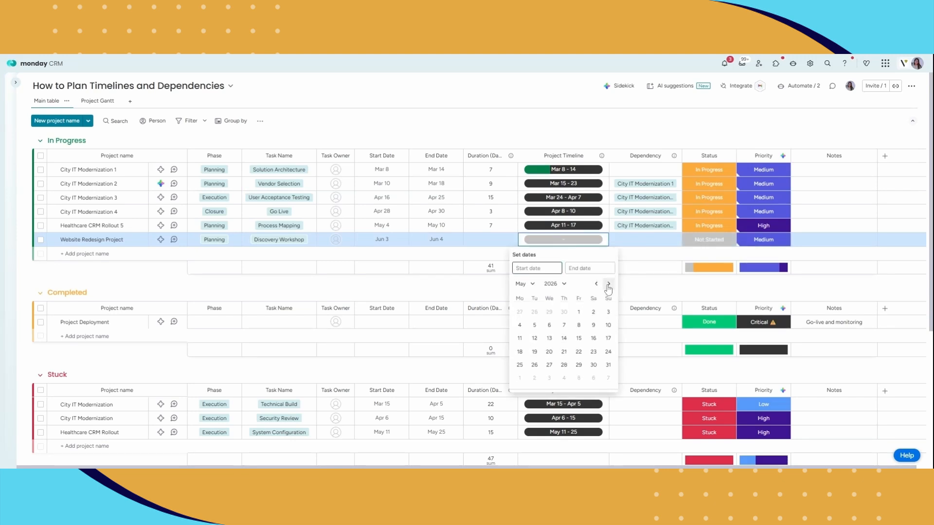
{"action": "left_click", "coordinate": [608, 284]}
{"action": "left_click", "coordinate": [549, 311]}
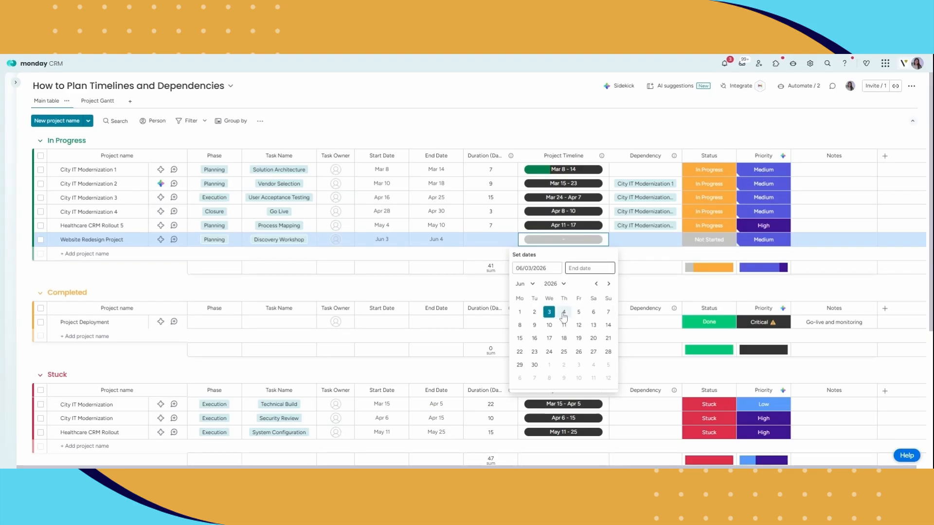
{"action": "left_click", "coordinate": [564, 313]}
{"action": "left_click", "coordinate": [481, 286]}
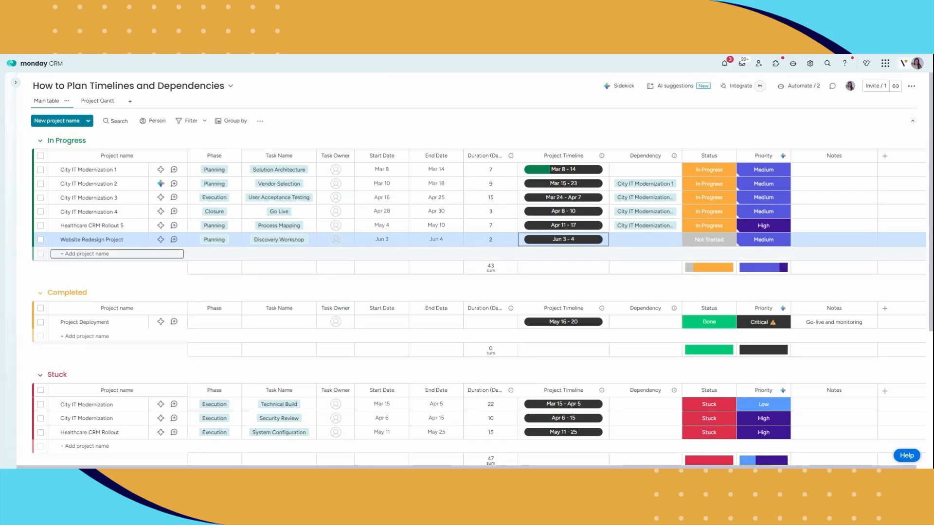
Assign the first suggested person as Task Owner and start a second Website Redesign Project row
{"action": "left_click", "coordinate": [347, 240]}
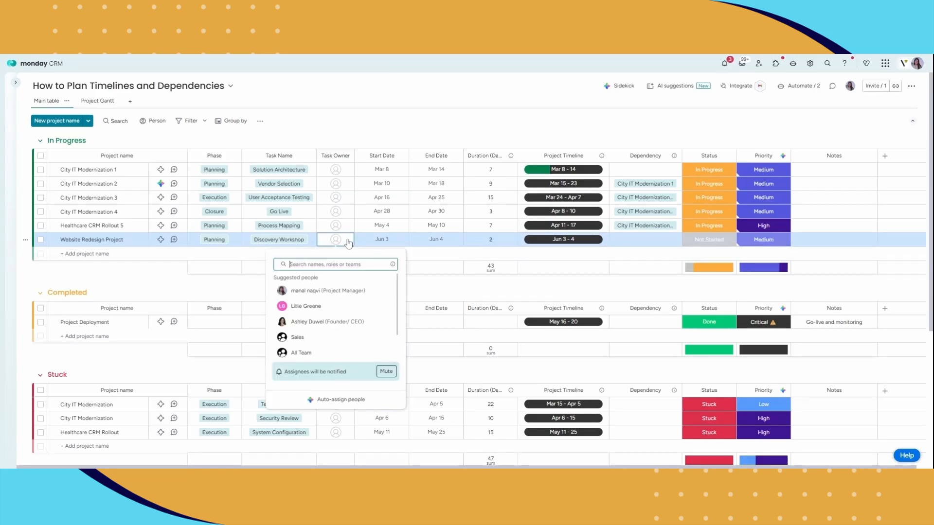
{"action": "left_click", "coordinate": [333, 290]}
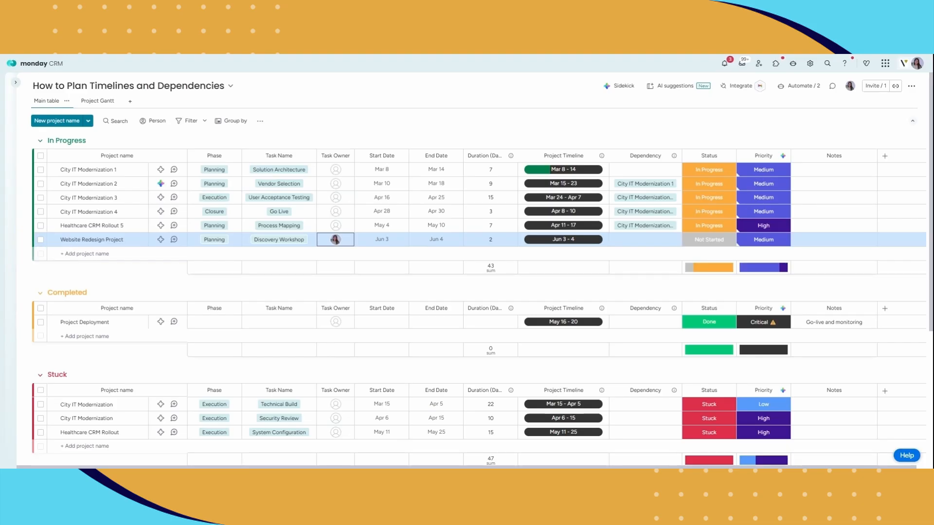
{"action": "left_click", "coordinate": [108, 254]}
{"action": "type", "text": "Website Redesign Project"}
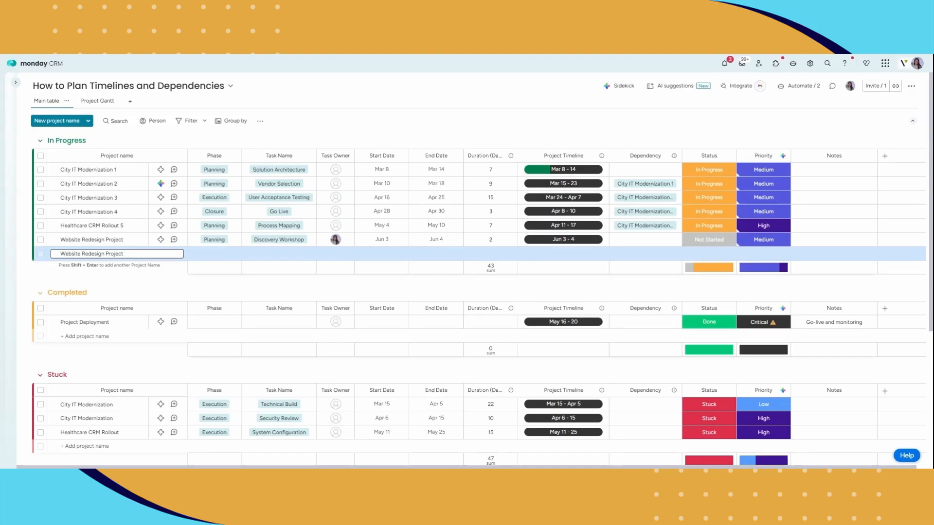
Name the row 'Website Redesign Project 2' with phase Execution and task Go Live
{"action": "type", "text": "2"}
{"action": "key", "text": "shift+Return"}
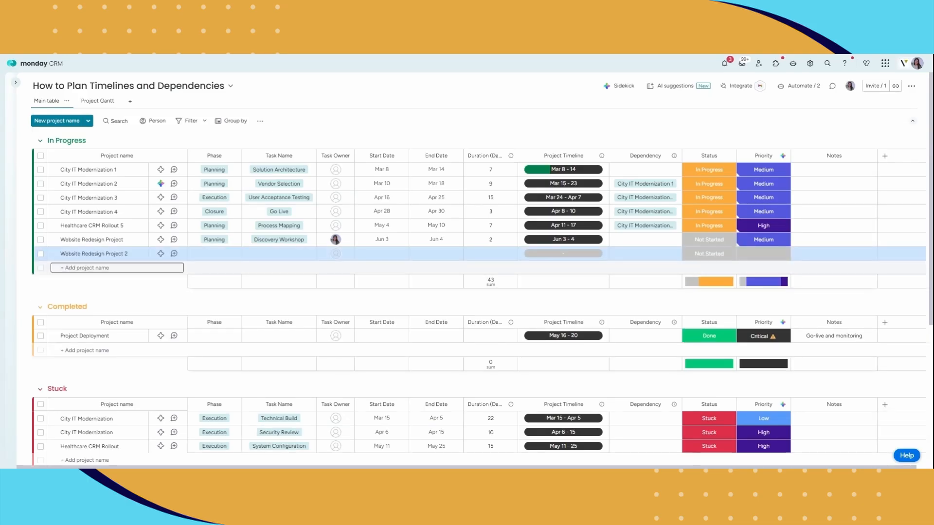
{"action": "left_click", "coordinate": [214, 253]}
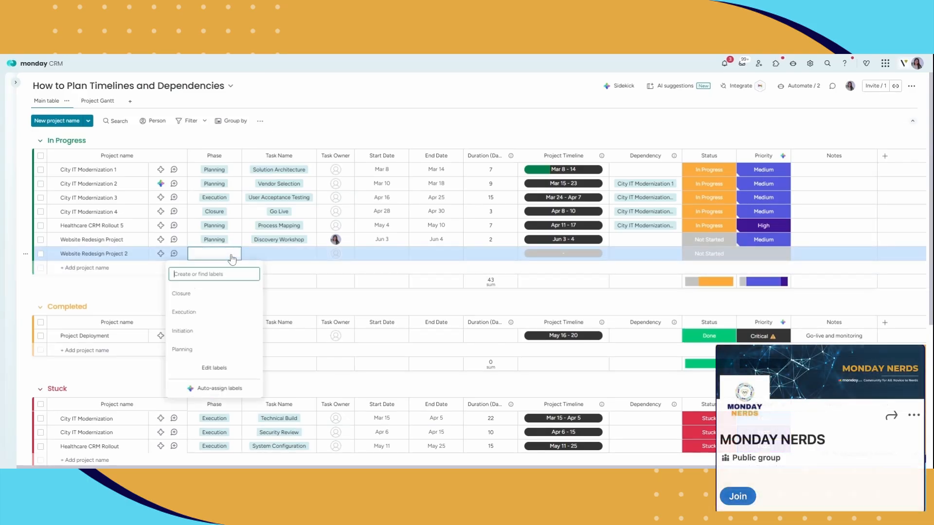
{"action": "left_click", "coordinate": [202, 319]}
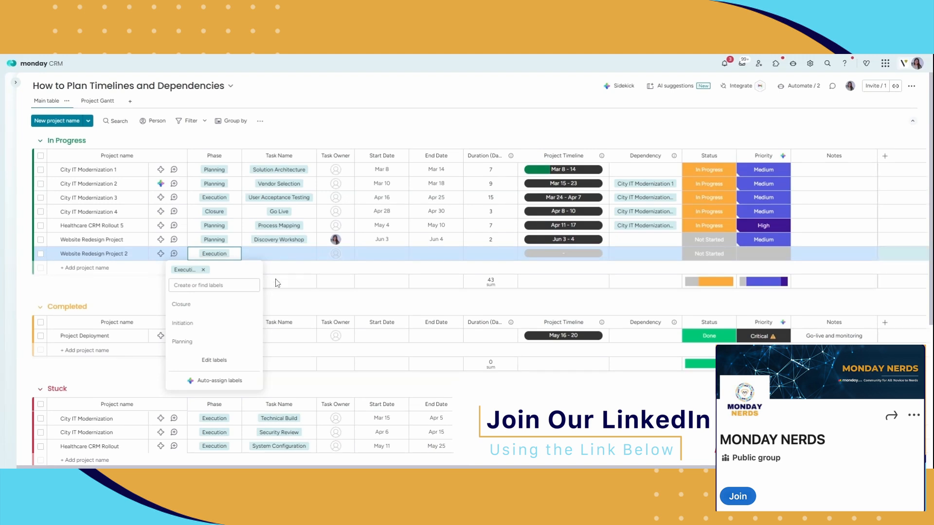
{"action": "left_click", "coordinate": [288, 255]}
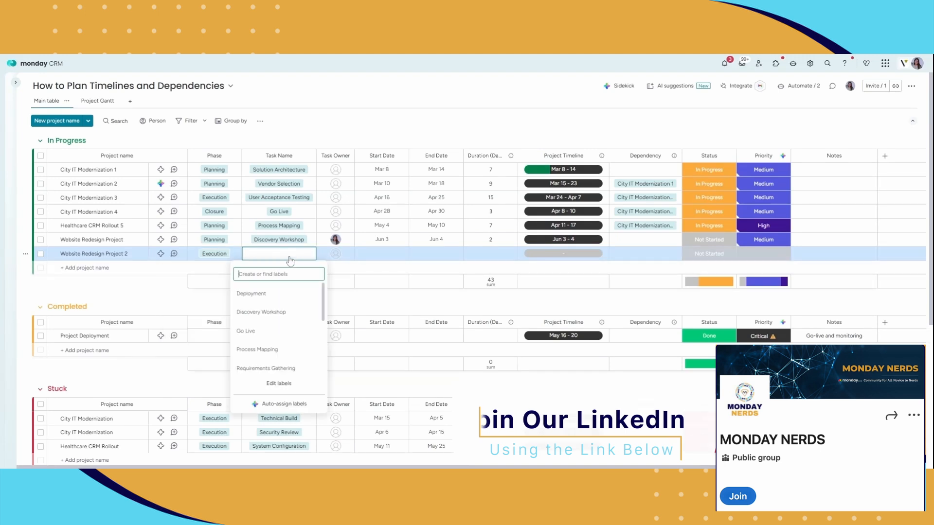
{"action": "left_click", "coordinate": [286, 332]}
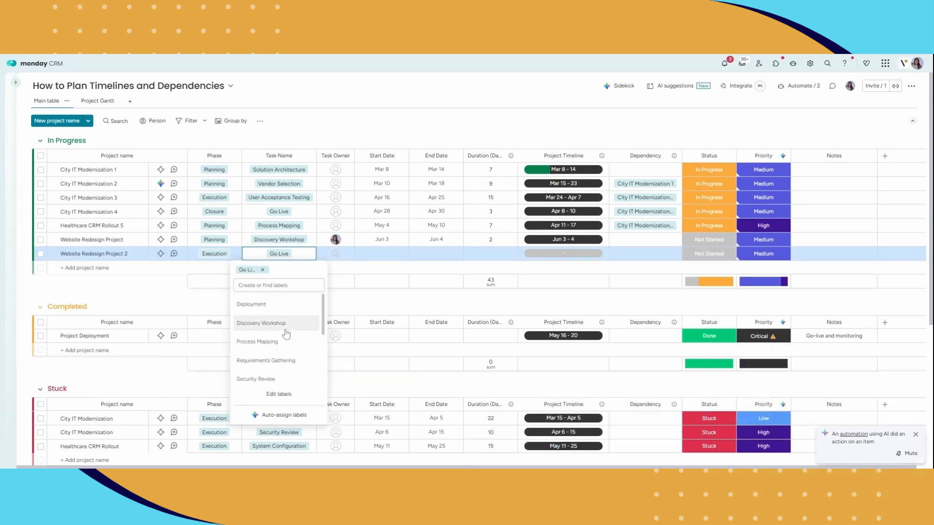
{"action": "left_click", "coordinate": [195, 302]}
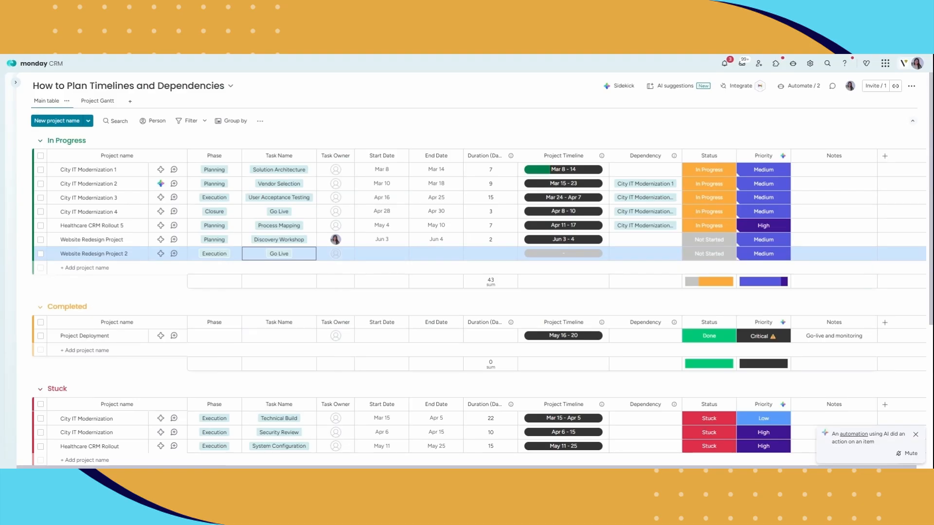
Set its Start Date to June 5 and End Date to June 12, 2026
{"action": "left_click", "coordinate": [373, 257]}
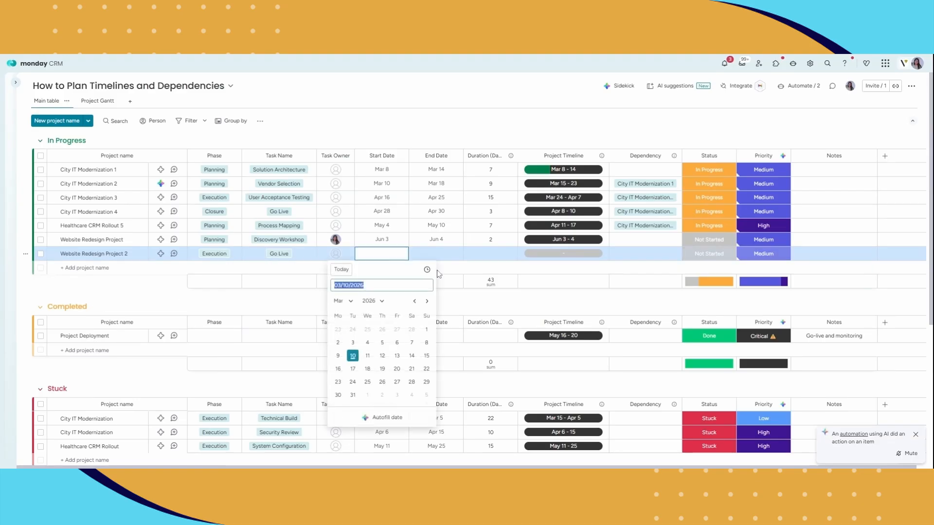
{"action": "left_click", "coordinate": [427, 301]}
{"action": "left_click", "coordinate": [427, 301]}
{"action": "left_click", "coordinate": [427, 301]}
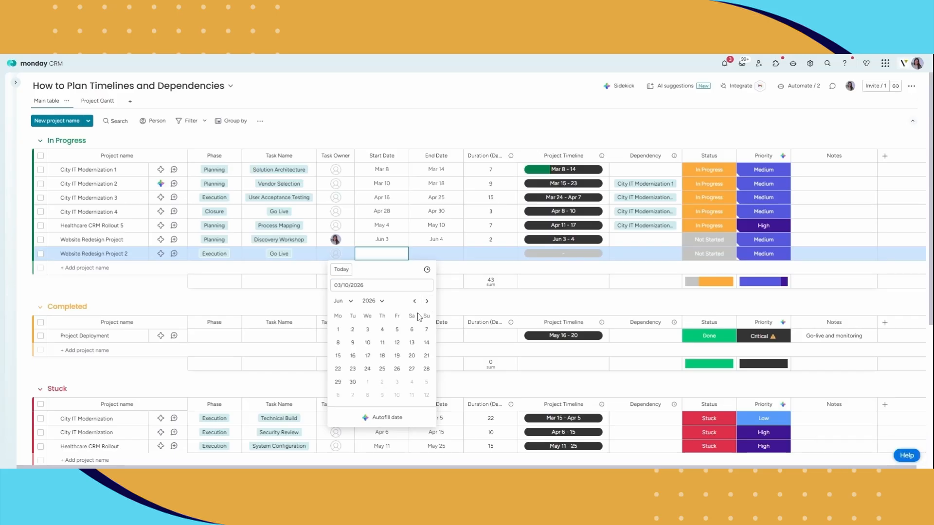
{"action": "left_click", "coordinate": [397, 329]}
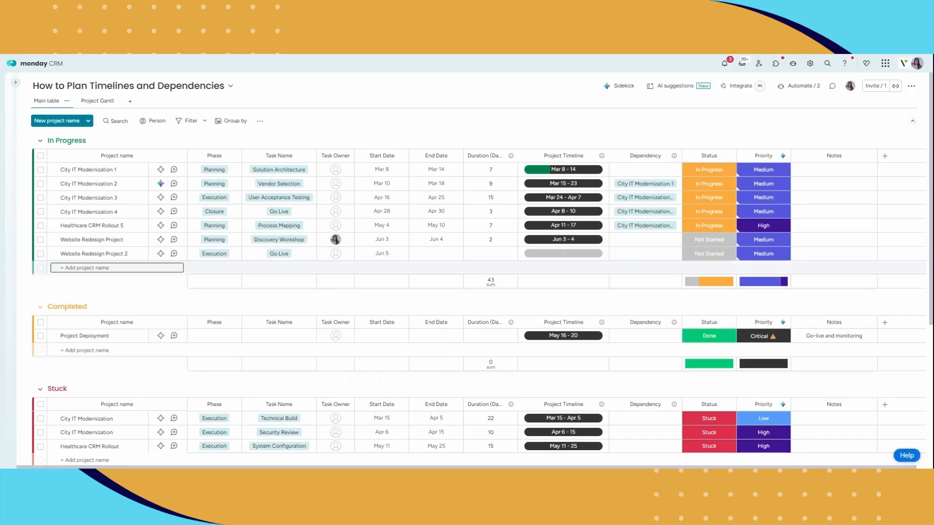
{"action": "left_click", "coordinate": [430, 260]}
{"action": "left_click", "coordinate": [480, 302]}
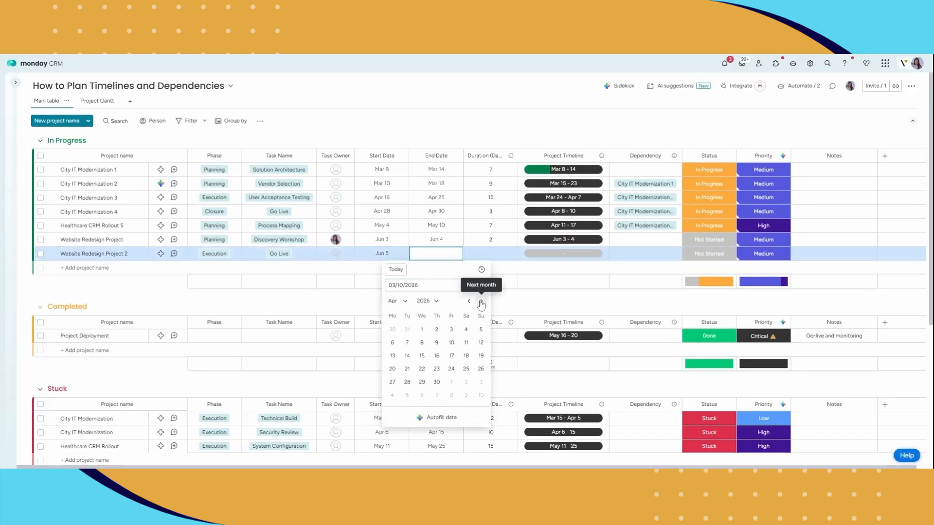
{"action": "left_click", "coordinate": [480, 302]}
{"action": "left_click", "coordinate": [481, 302]}
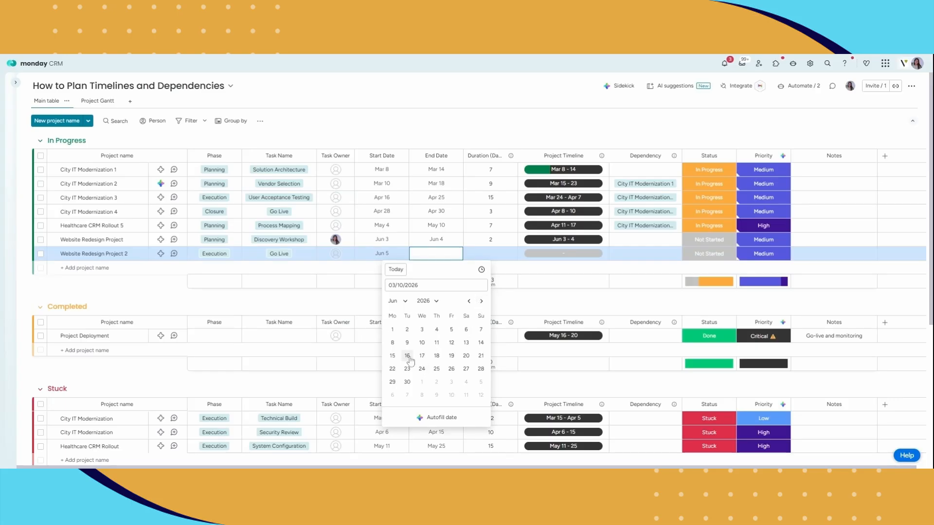
{"action": "left_click", "coordinate": [452, 343]}
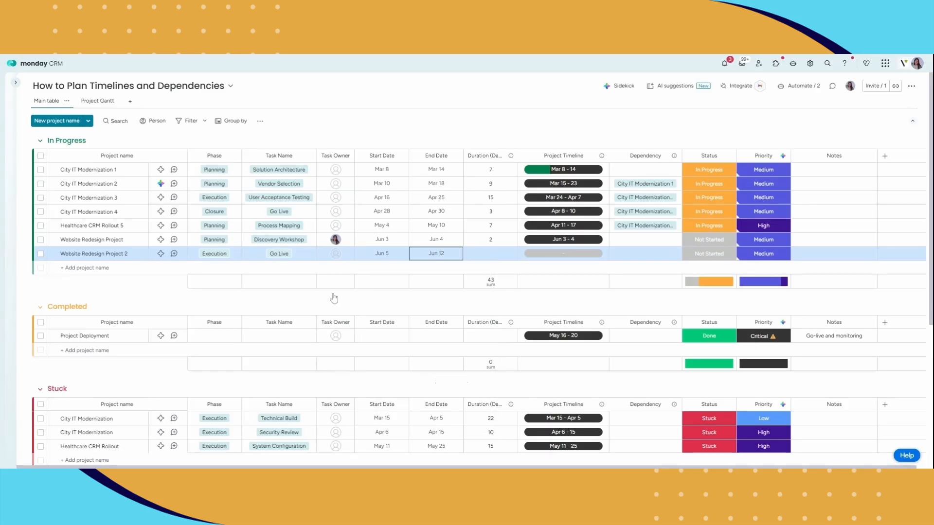
Set Website Redesign Project 2's Project Timeline to June 5 – 12, 2026
{"action": "left_click", "coordinate": [541, 258]}
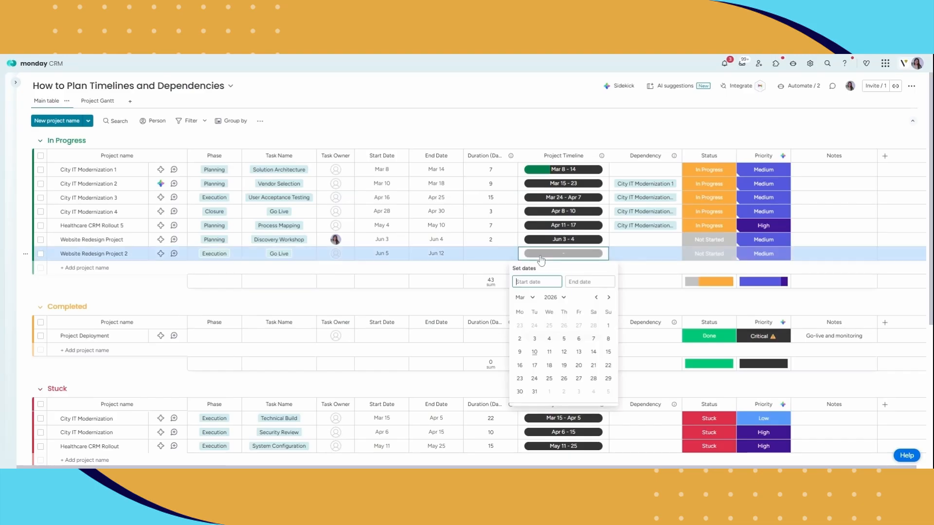
{"action": "left_click", "coordinate": [609, 298]}
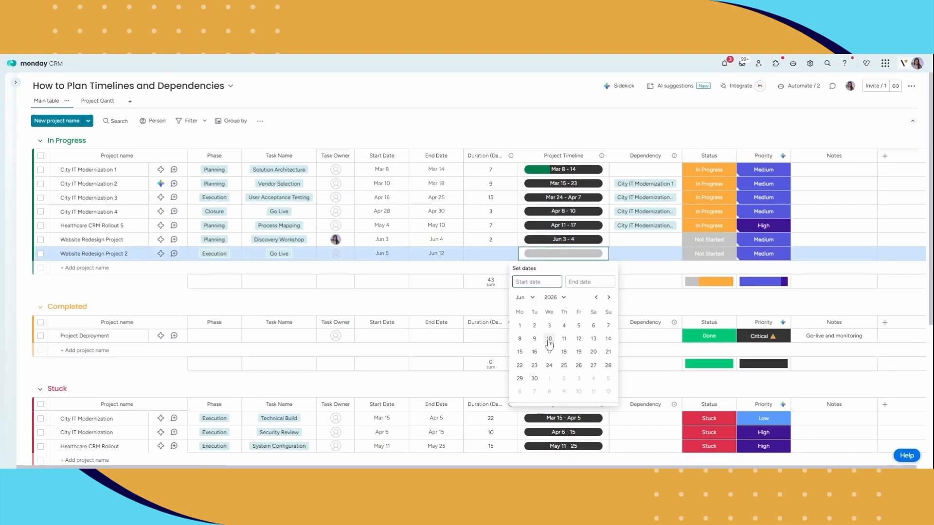
{"action": "left_click", "coordinate": [579, 325]}
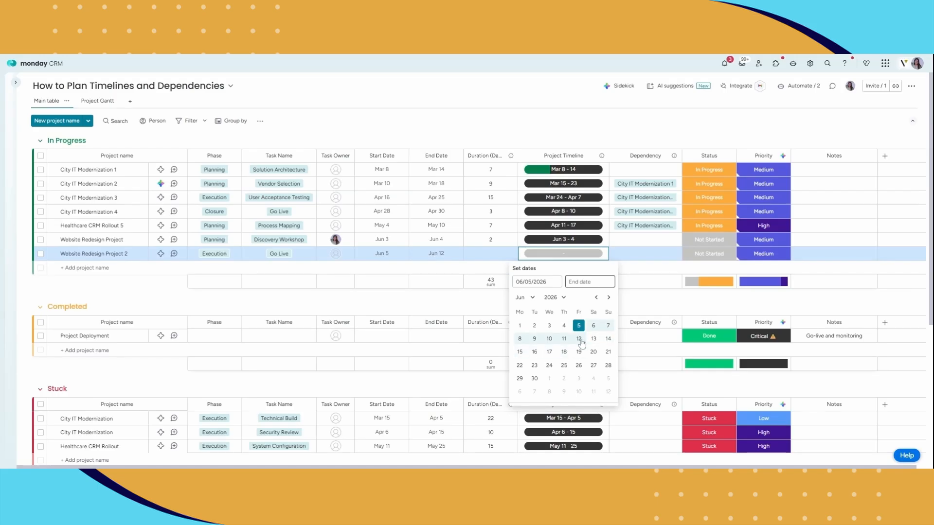
{"action": "left_click", "coordinate": [579, 339]}
{"action": "left_click", "coordinate": [399, 305]}
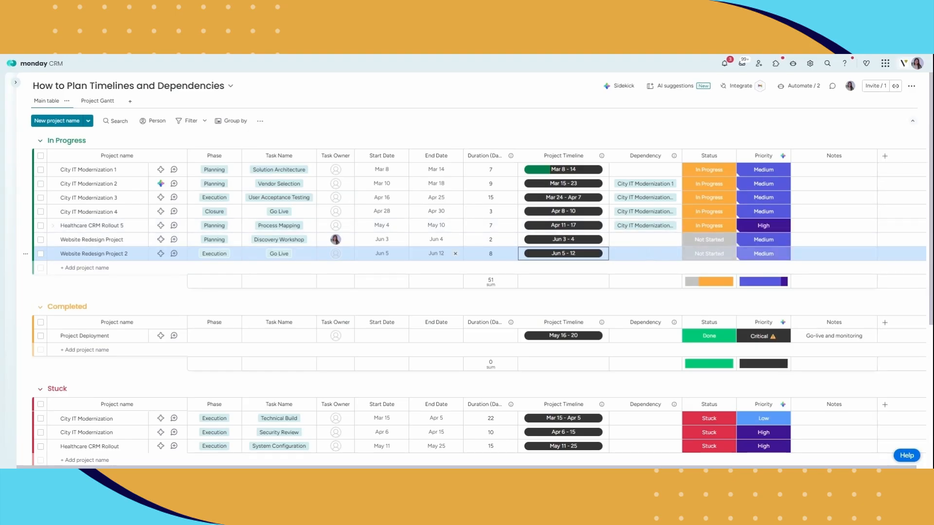
Search 'website' and add Website Redesign Project as project 2's Finish-To-Start dependency
{"action": "left_click", "coordinate": [621, 255]}
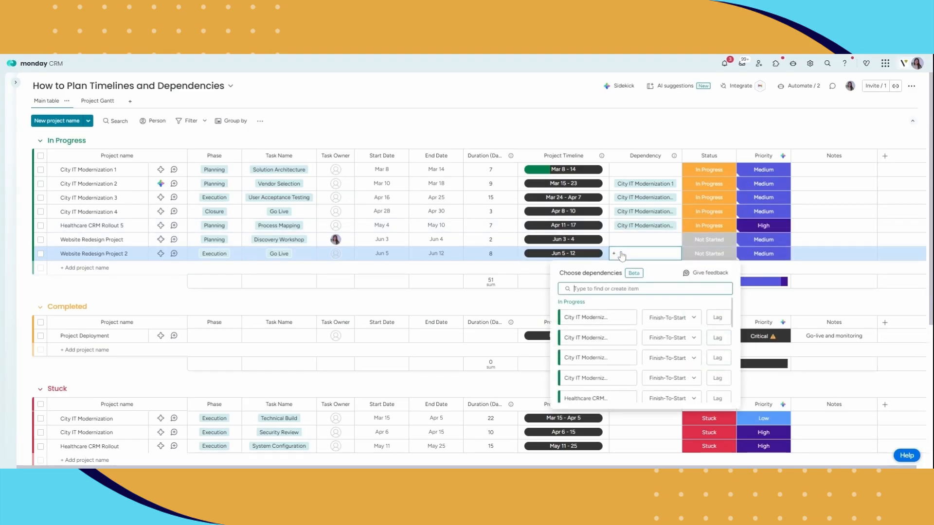
{"action": "type", "text": "website"}
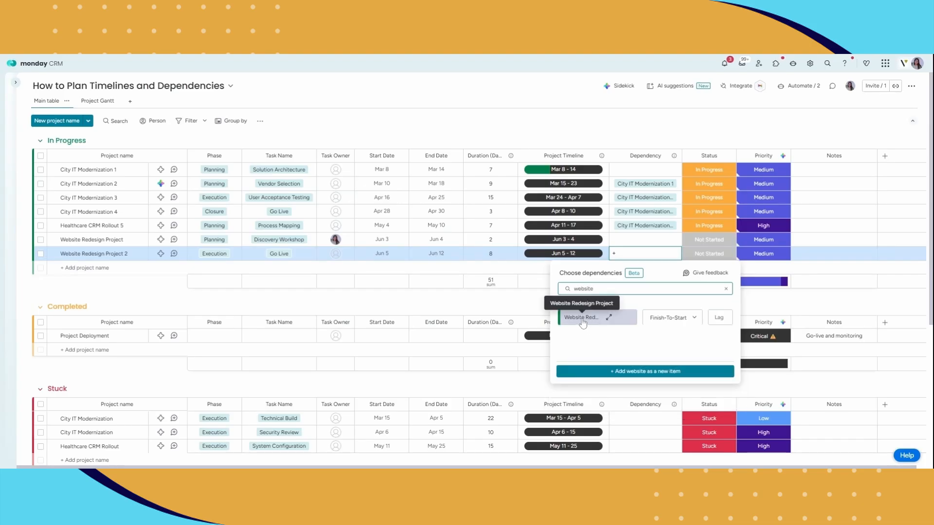
{"action": "left_click", "coordinate": [583, 323]}
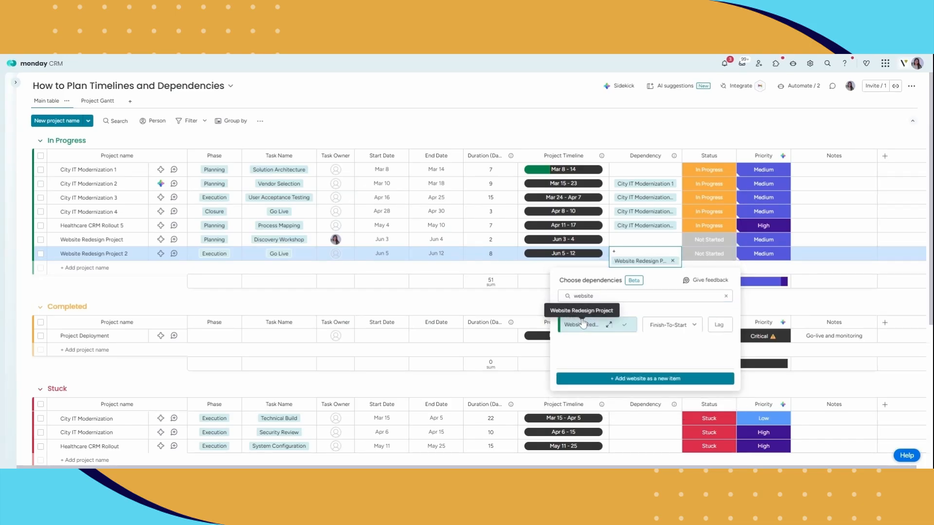
{"action": "left_click", "coordinate": [414, 300]}
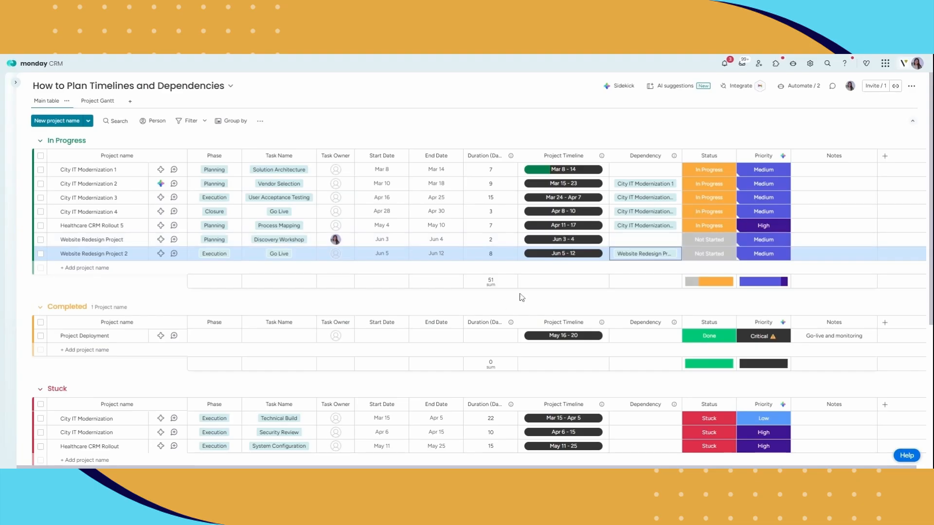
{"action": "left_click", "coordinate": [566, 241]}
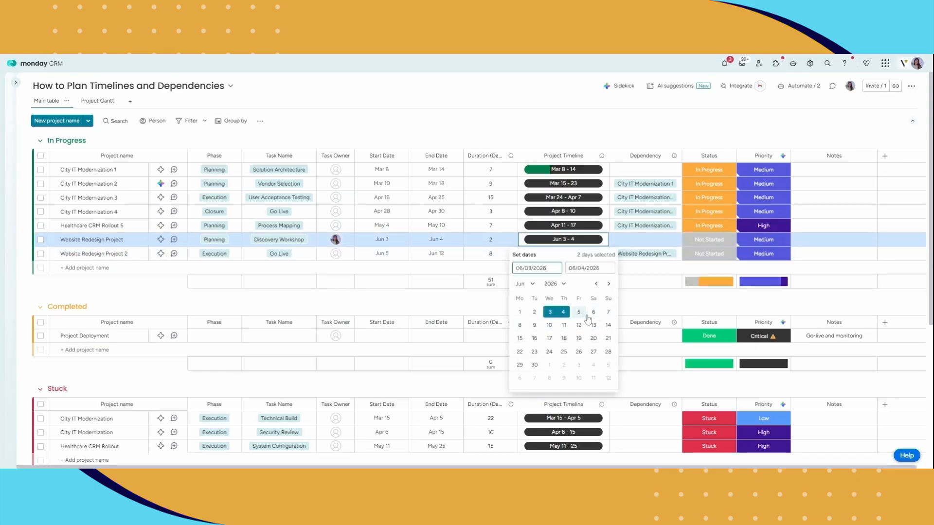
Move Website Redesign Project's timeline end to June 9, making it Jun 3 – 9
{"action": "left_click", "coordinate": [535, 326]}
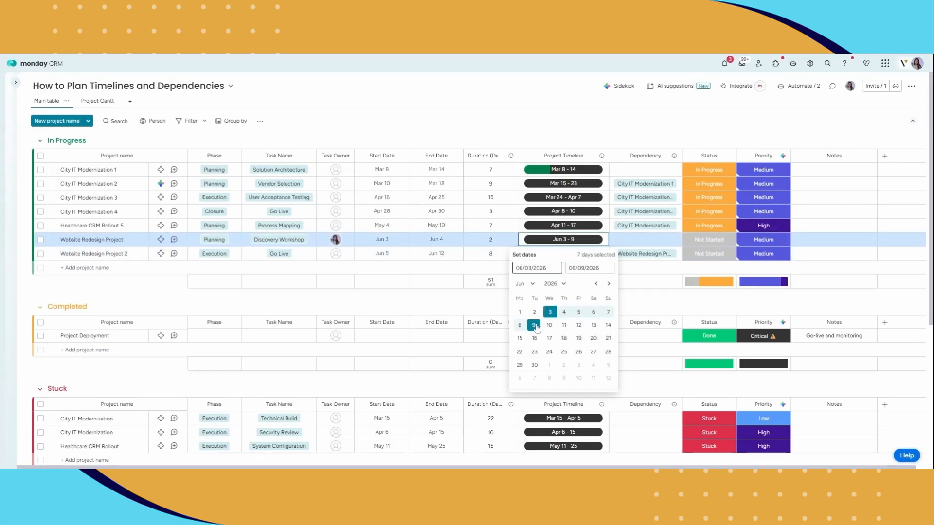
{"action": "left_click", "coordinate": [448, 301]}
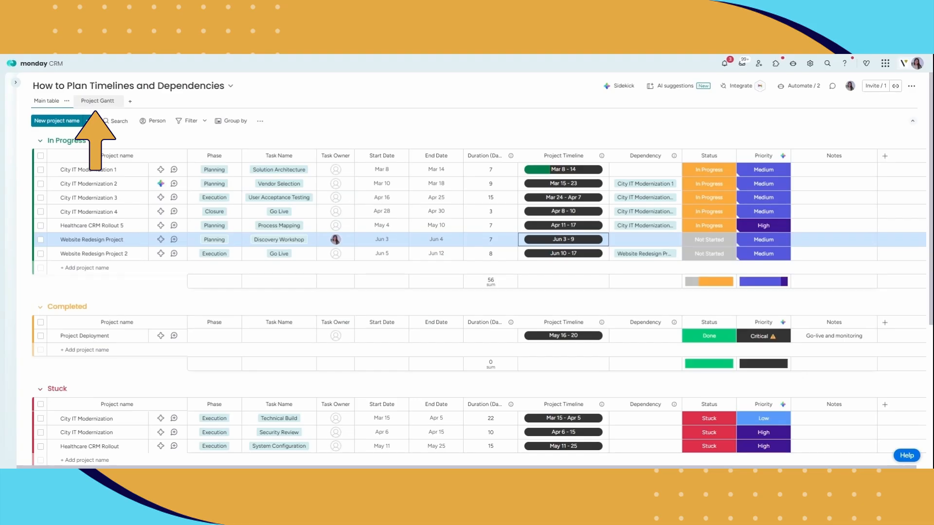
Switch the board to the Project Gantt view
{"action": "left_click", "coordinate": [108, 103]}
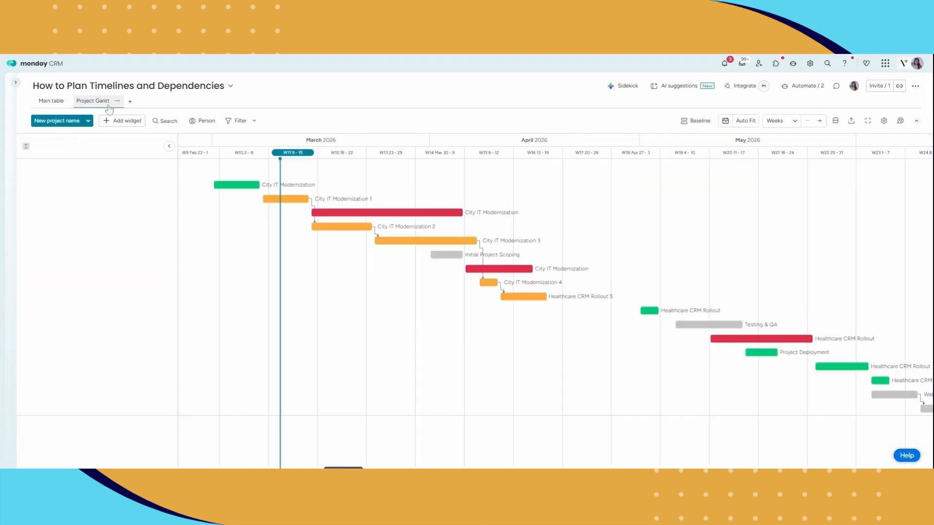